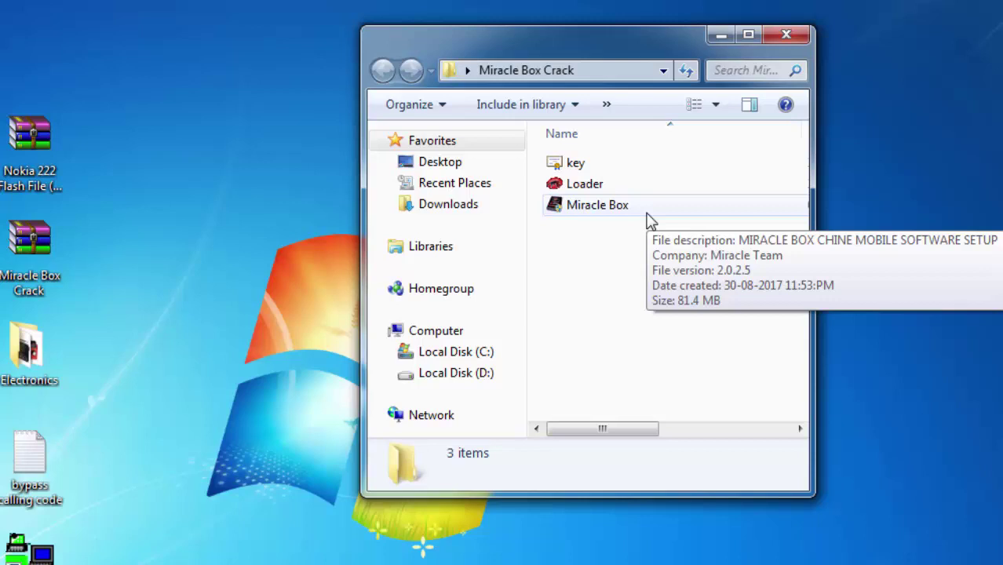
Launch the Miracle Box setup from the Miracle Box Crack folder and acknowledge its opening note.
left_click(747, 35)
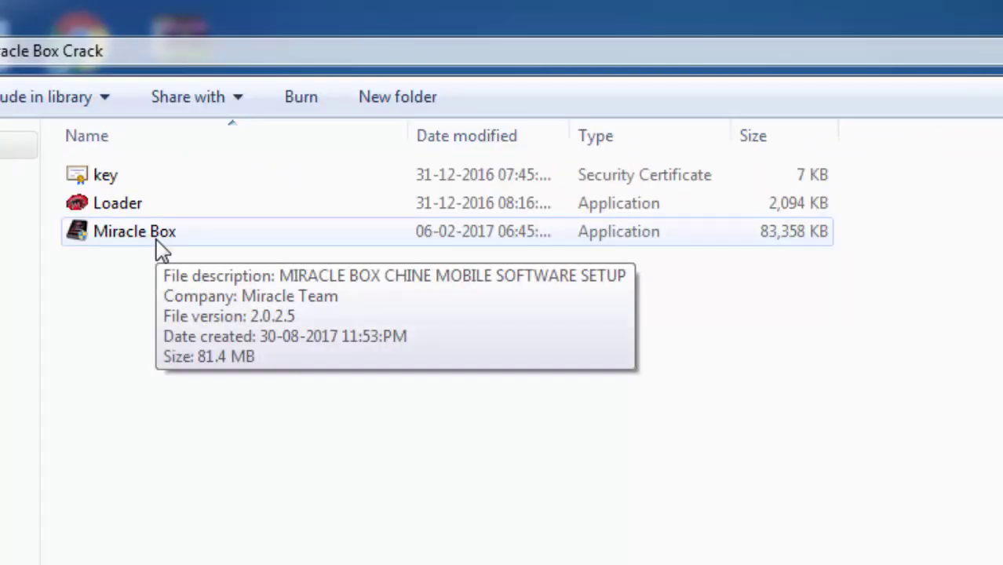
left_click(161, 249)
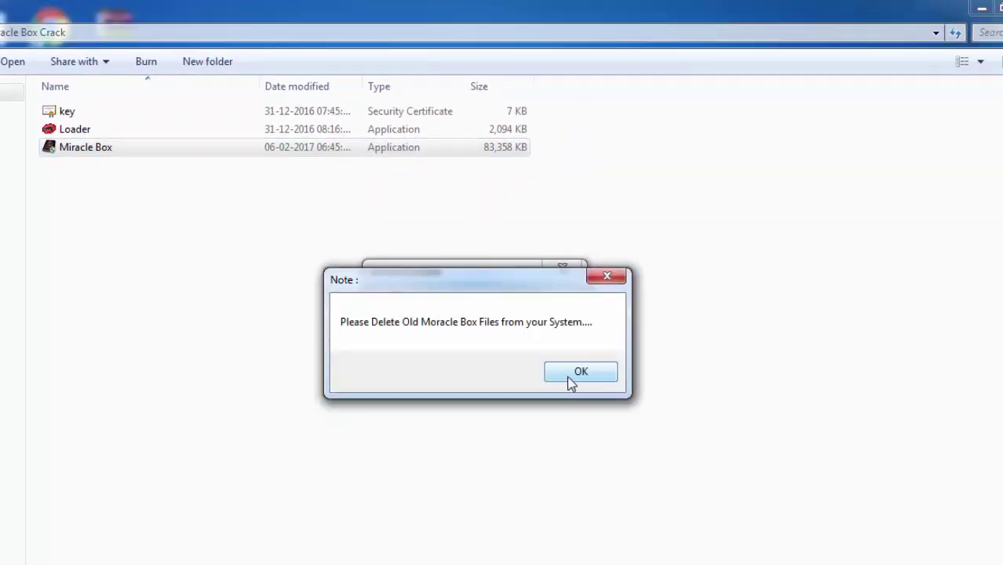
left_click(579, 372)
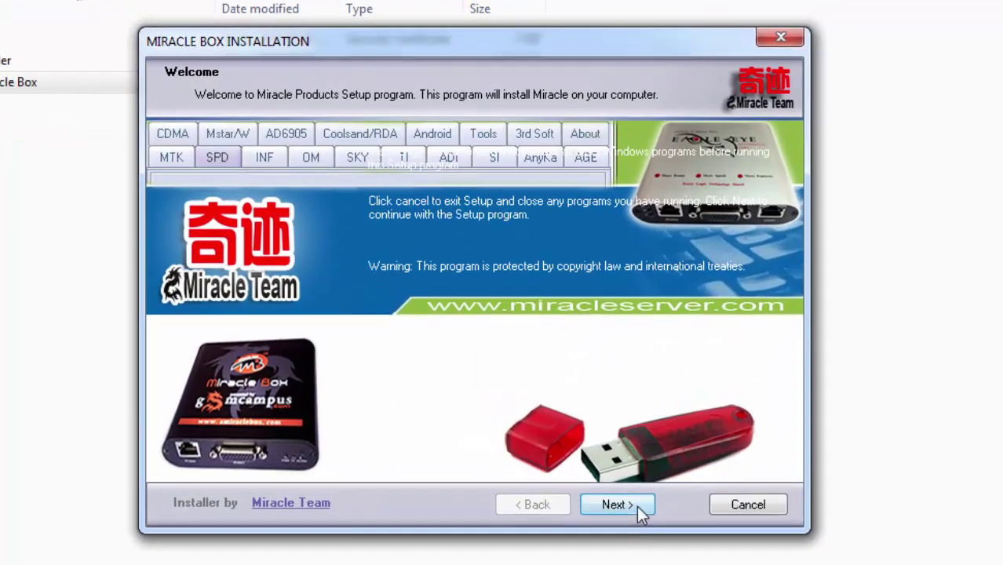
Accept the license agreement and continue past the readme page to start the Miracle Box installation.
left_click(638, 506)
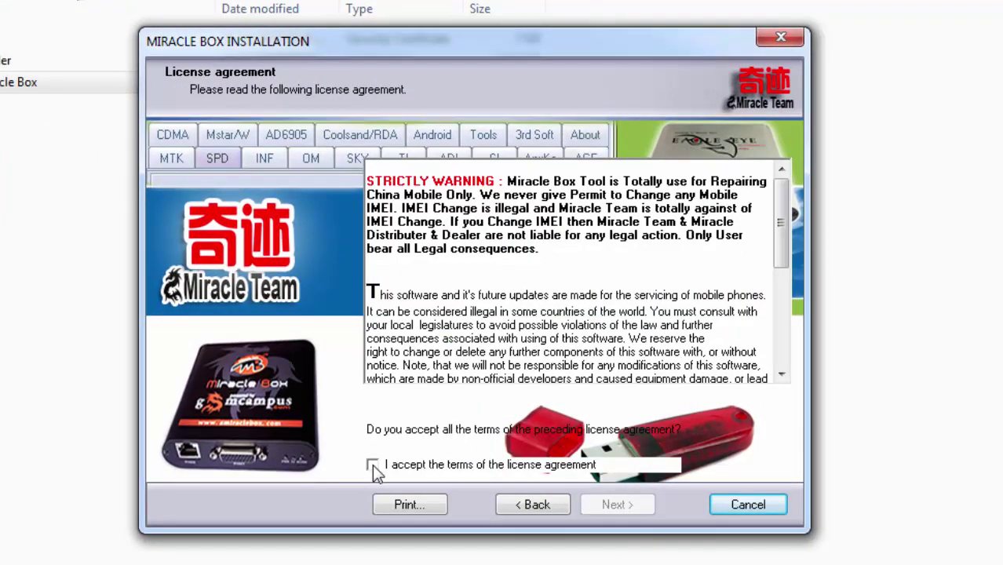
left_click(372, 465)
left_click(617, 504)
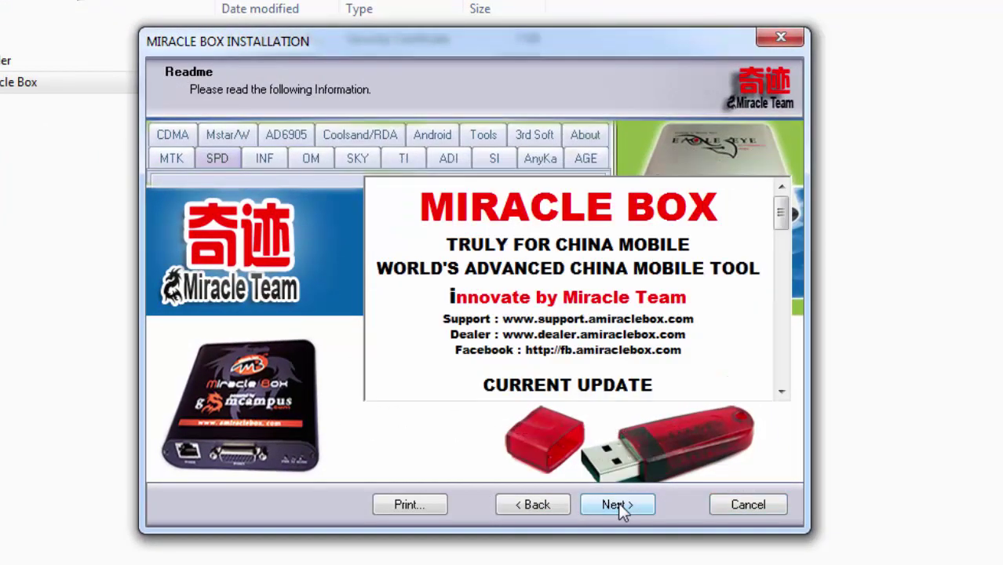
left_click(617, 506)
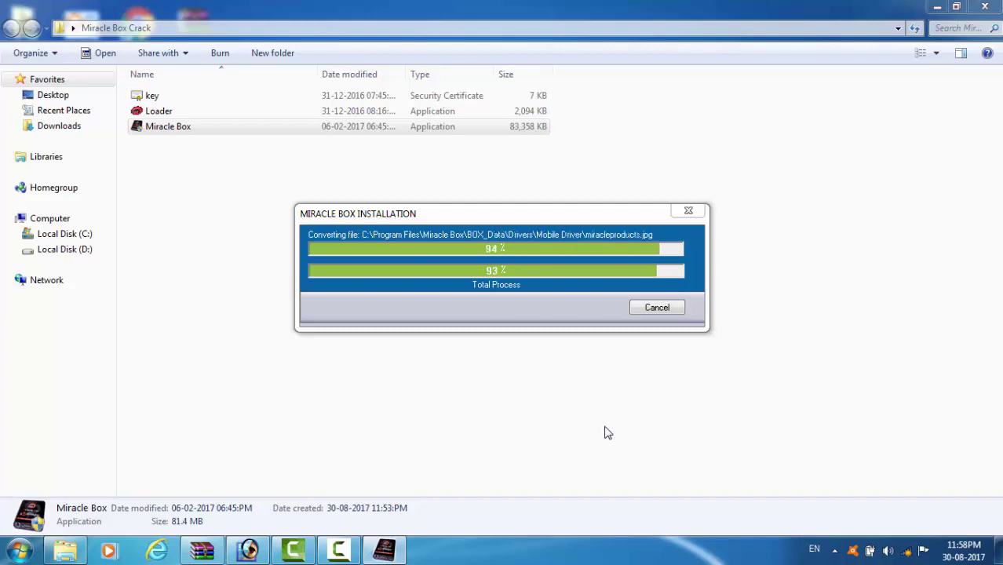
Close the web page opened by the installer and run the PL2303 USB-to-Serial driver setup with the Modify option.
key("Return")
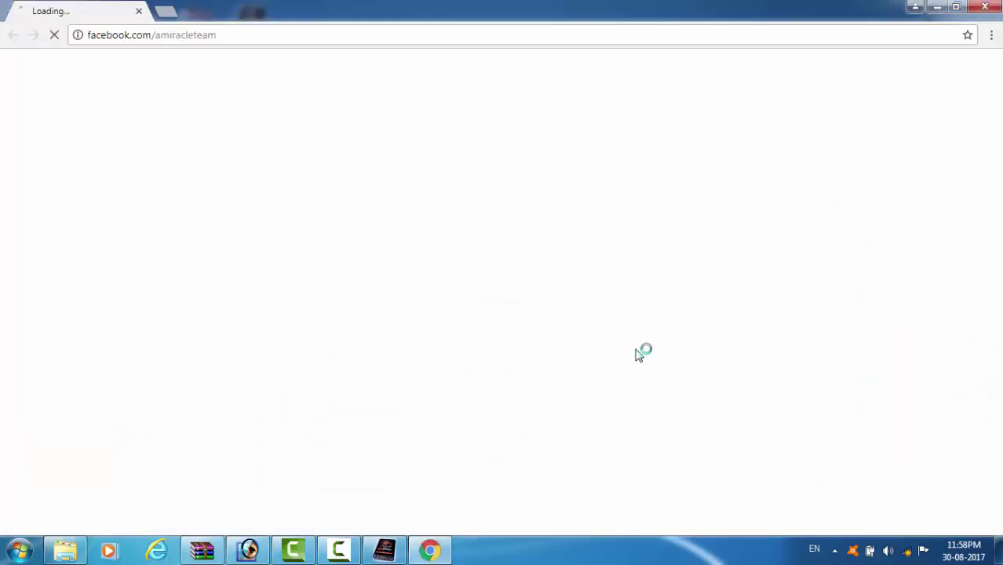
left_click(985, 8)
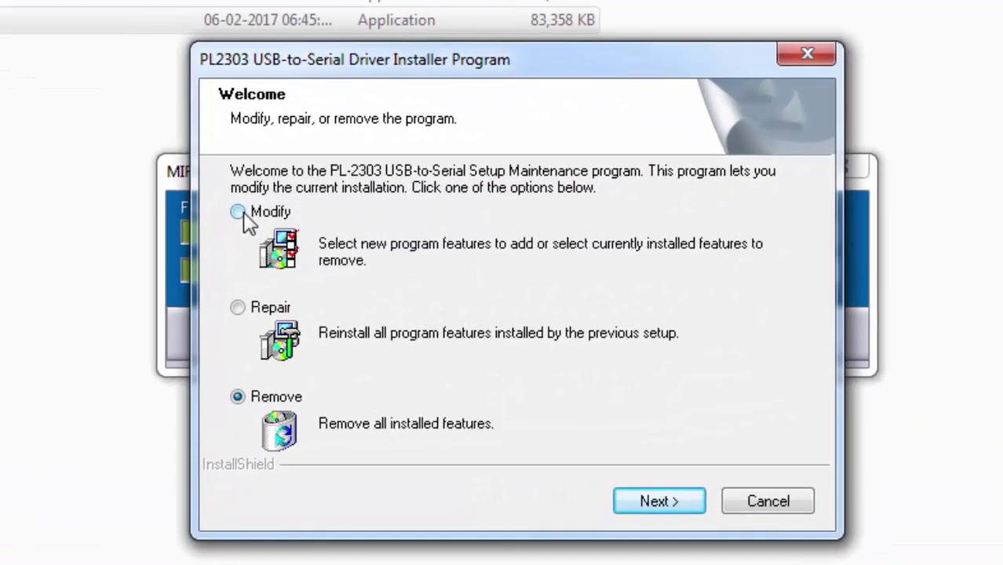
left_click(308, 228)
left_click(681, 501)
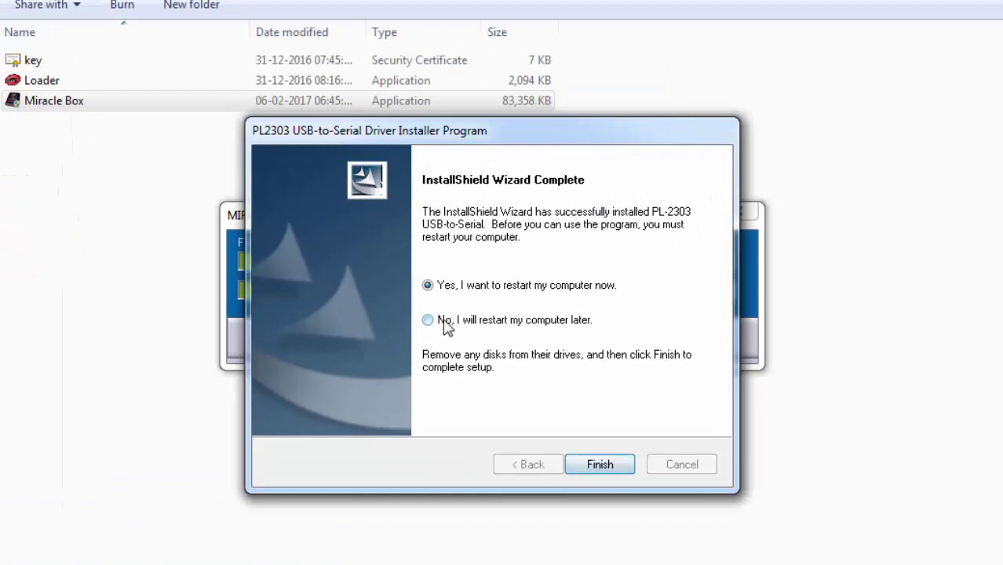
Finish the PL2303 driver setup without restarting the computer now, and complete the Miracle Box installer.
left_click(437, 321)
left_click(601, 466)
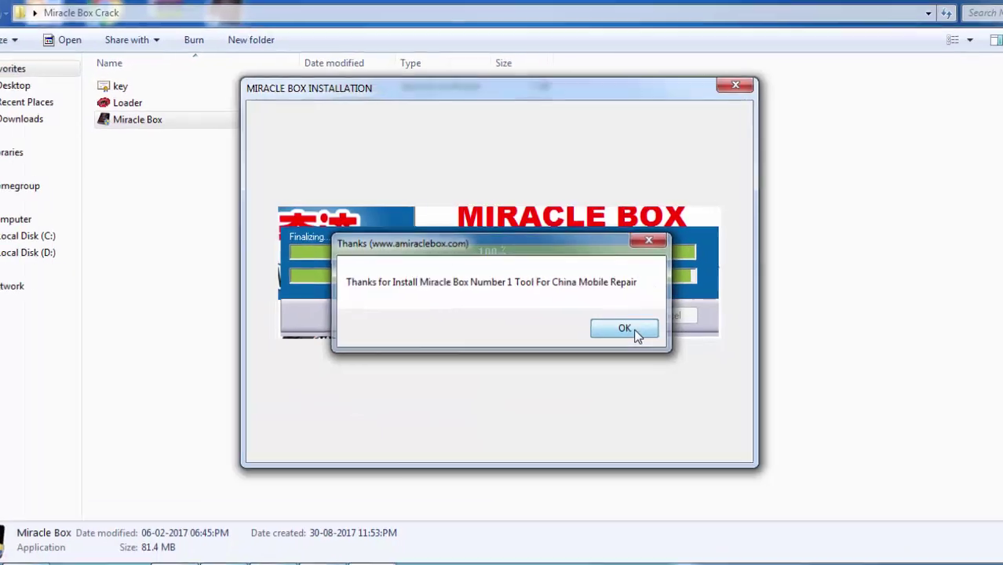
left_click(659, 354)
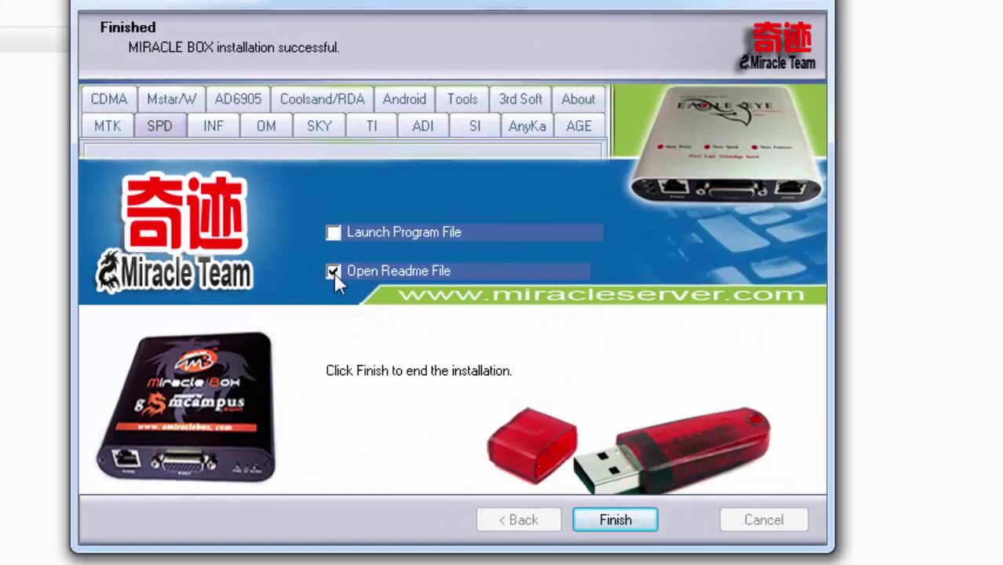
left_click(656, 518)
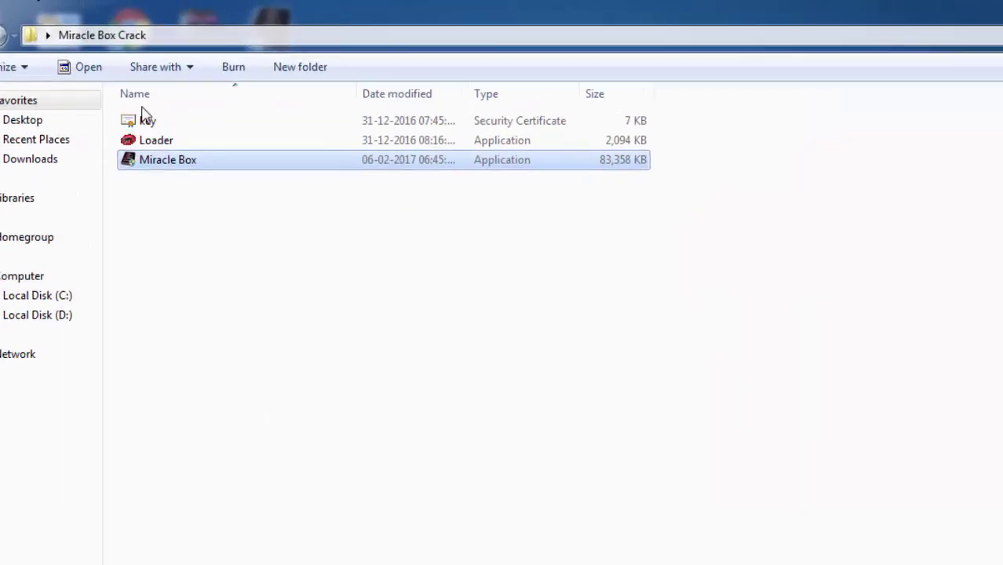
Copy the key and Loader files from the Miracle Box Crack folder.
left_click(170, 100)
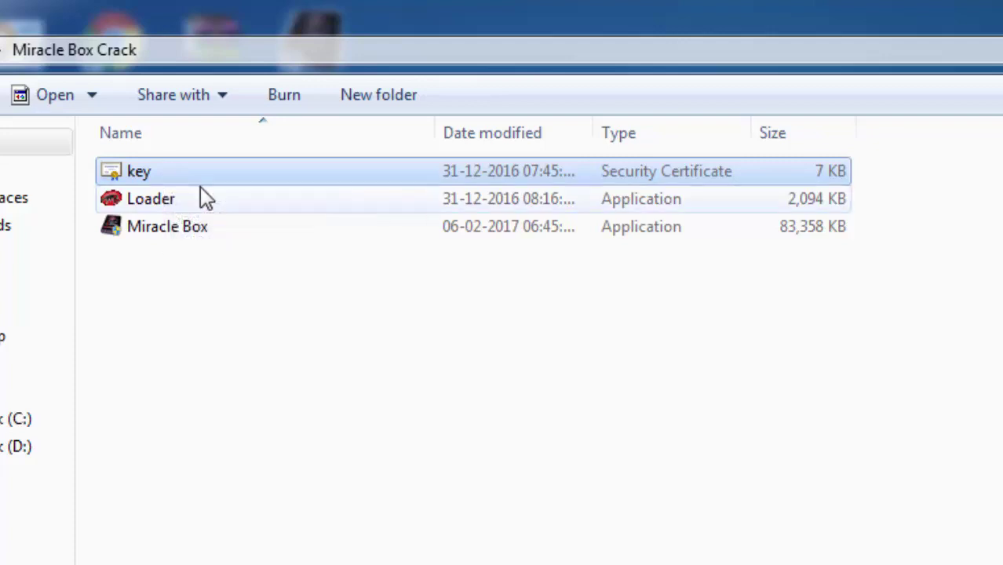
left_click(187, 201, "ctrl")
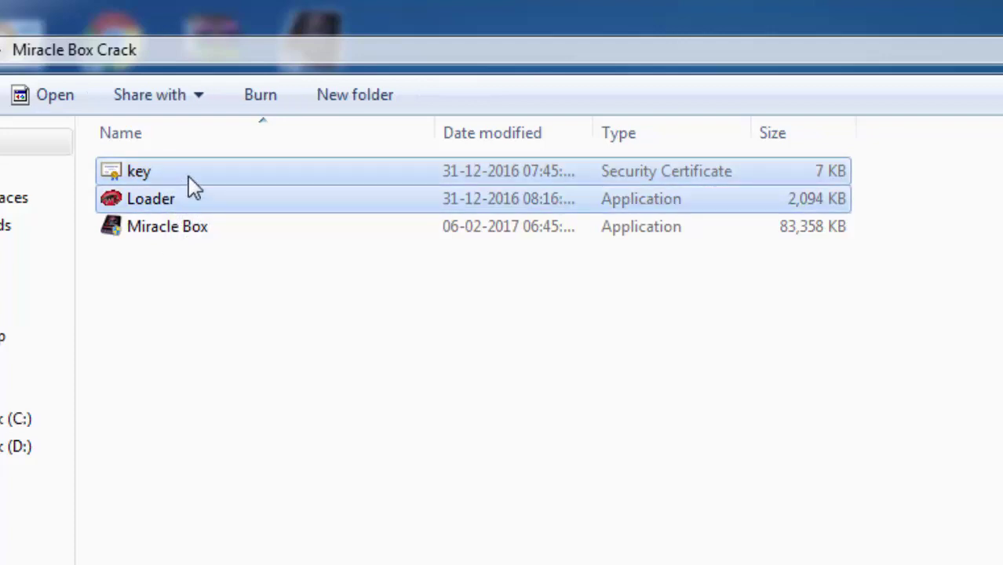
right_click(188, 176)
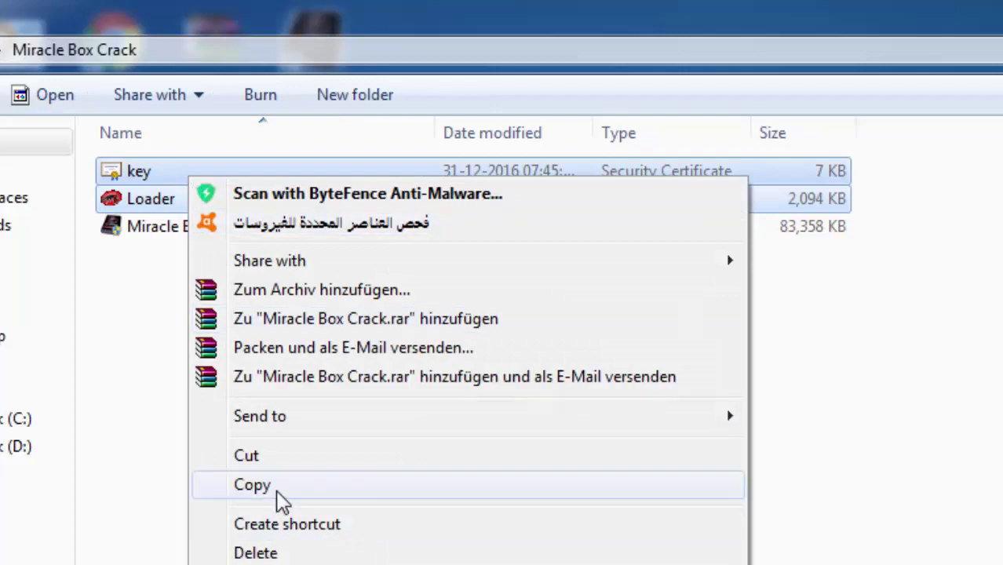
left_click(275, 489)
Move the Miracle_Box shortcut to an empty desktop area and open its file location through its properties.
left_click(934, 8)
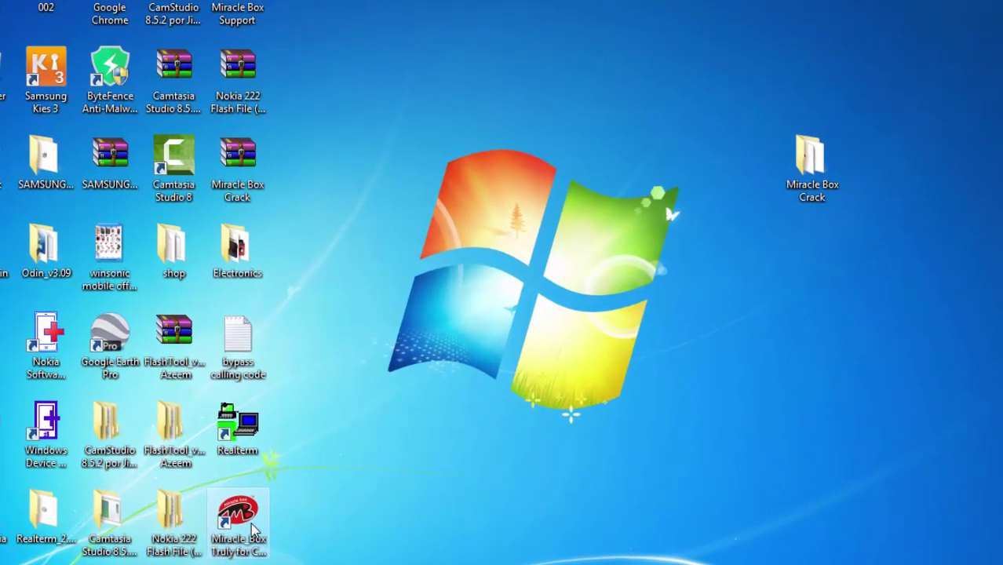
left_click_drag(253, 532, 576, 78)
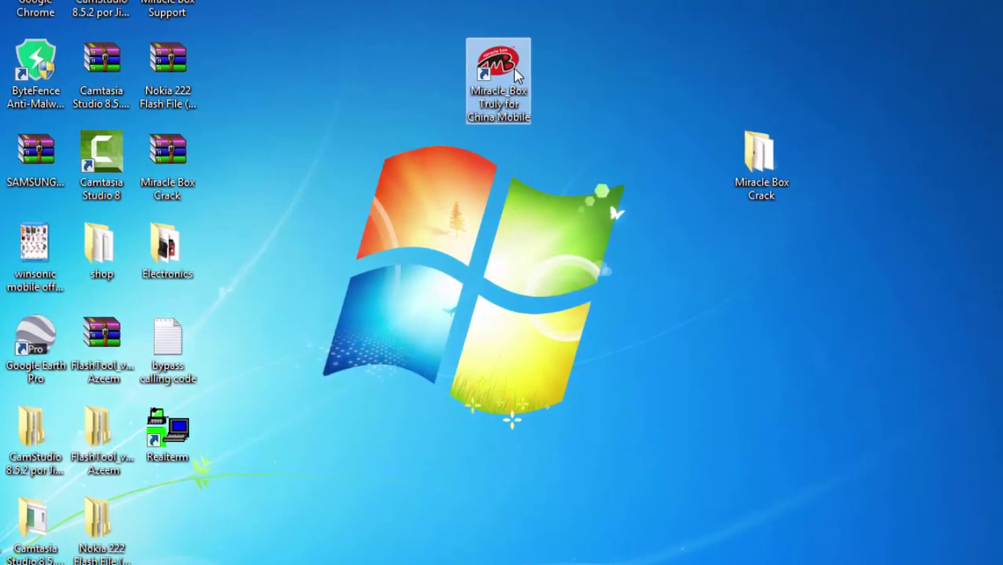
right_click(574, 78)
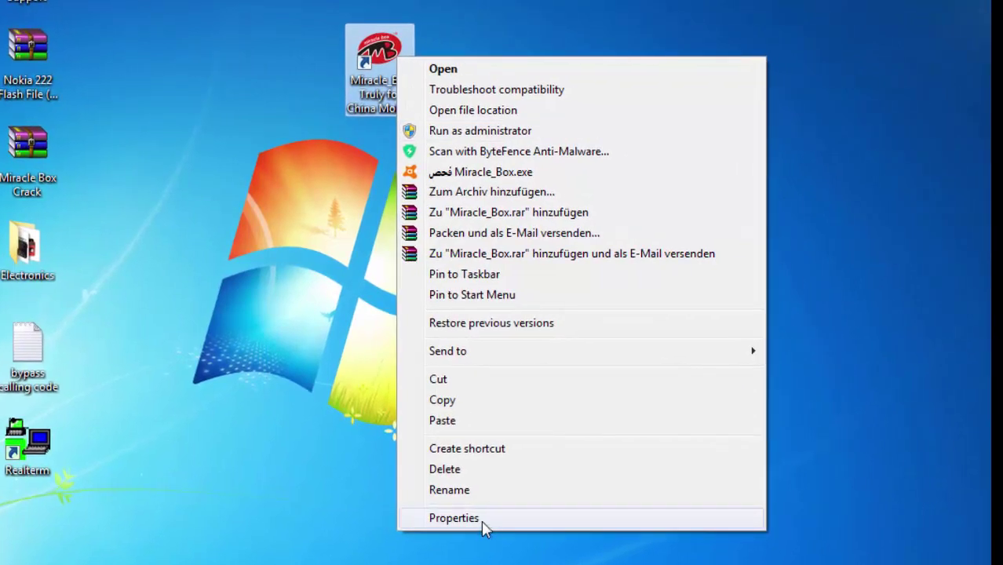
left_click(650, 506)
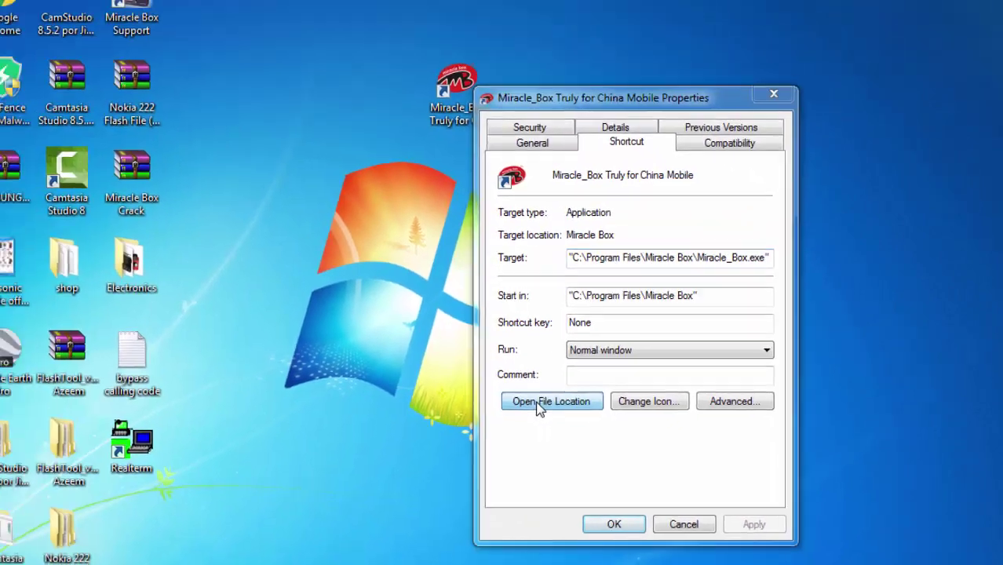
left_click(227, 331)
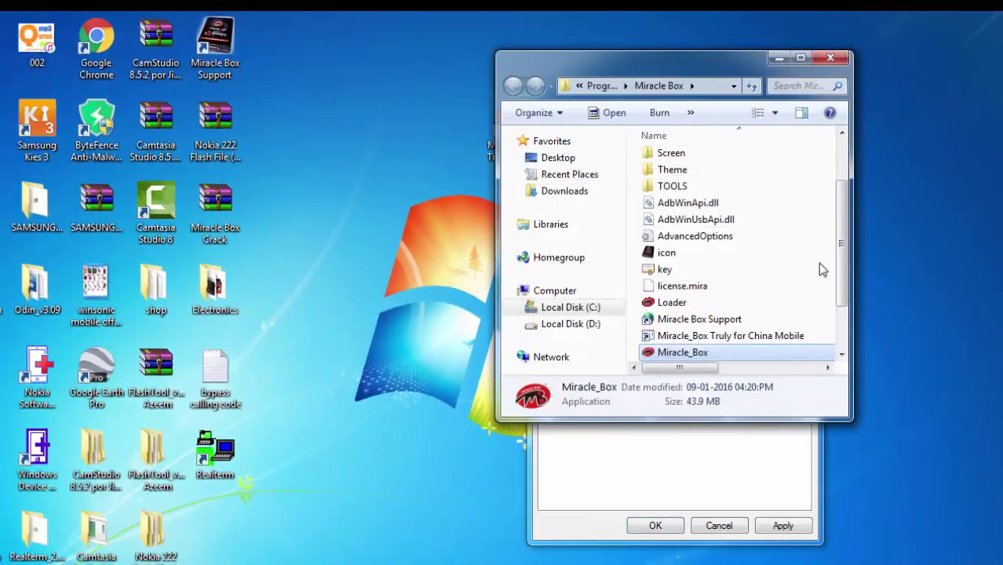
left_click(801, 58)
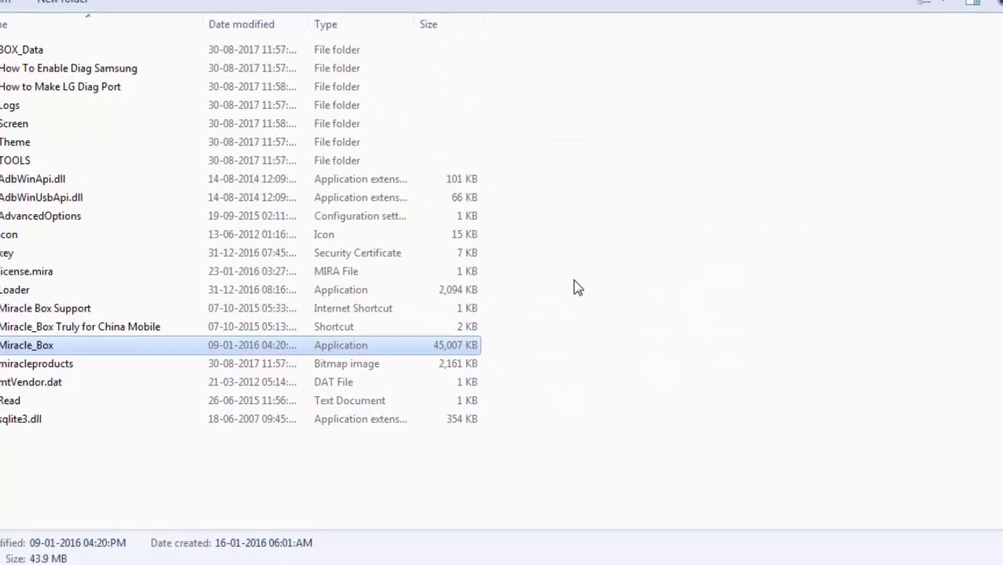
Paste the copied files into the Miracle Box program folder, replacing the existing key.cer and Loader.exe.
right_click(693, 289)
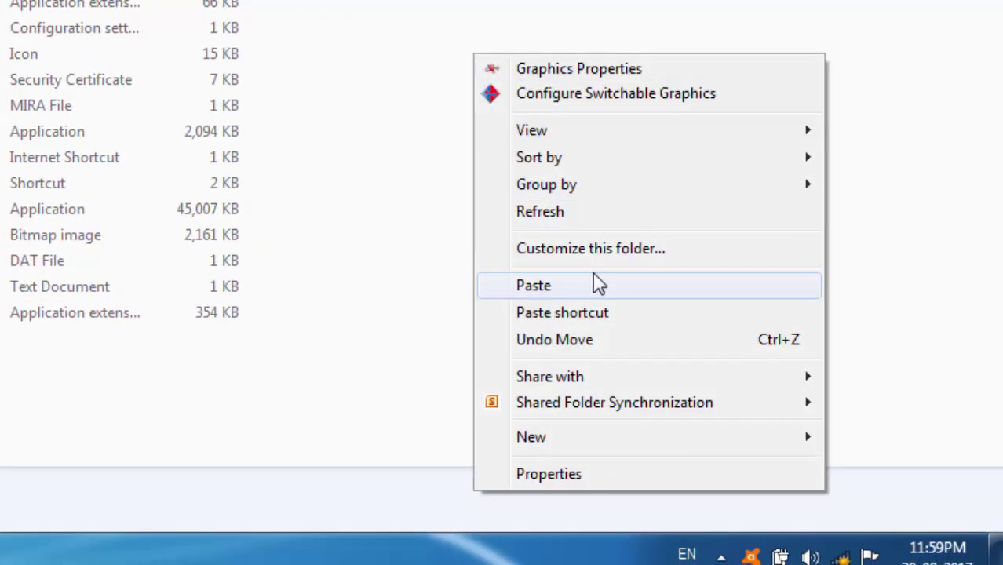
left_click(598, 286)
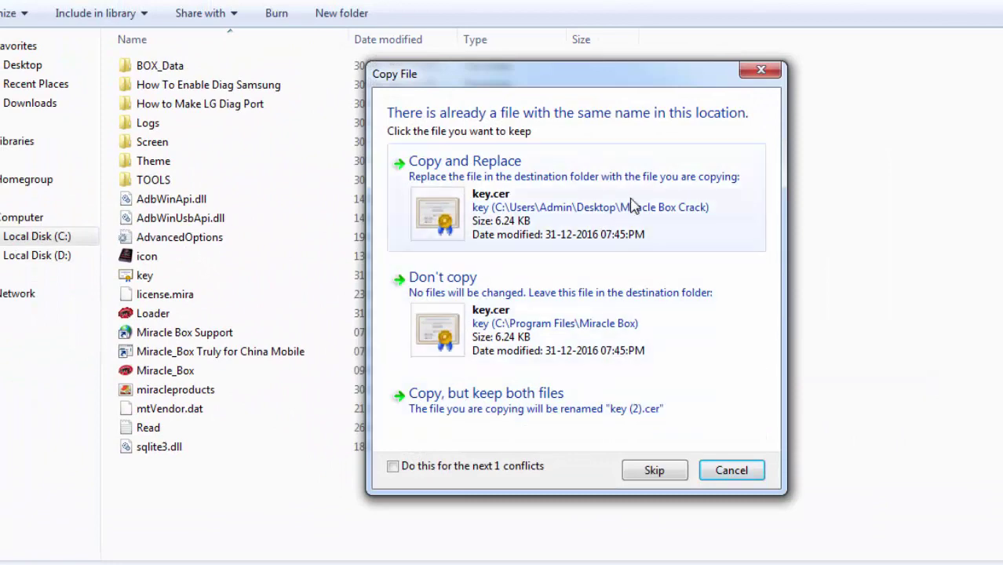
left_click(555, 191)
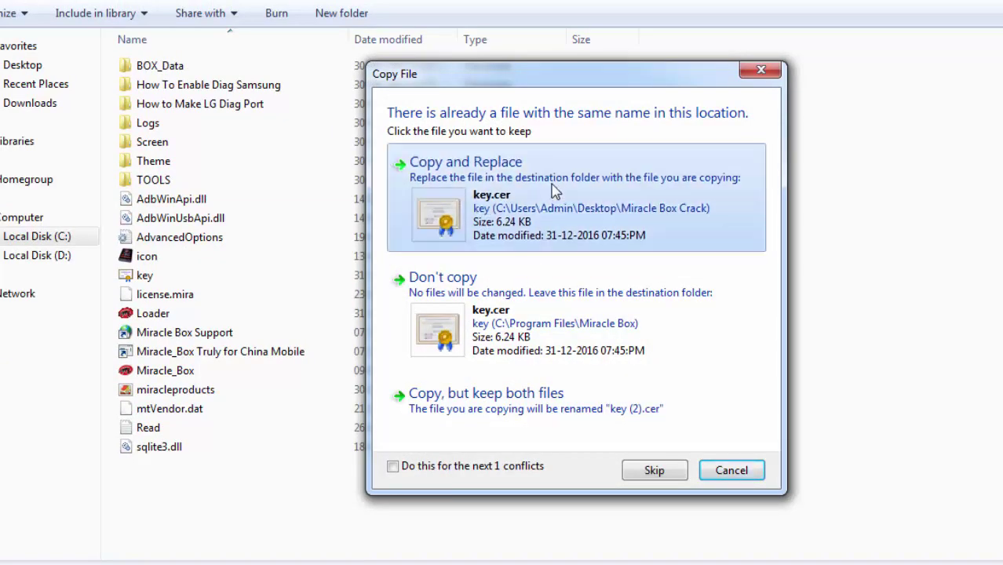
left_click(555, 190)
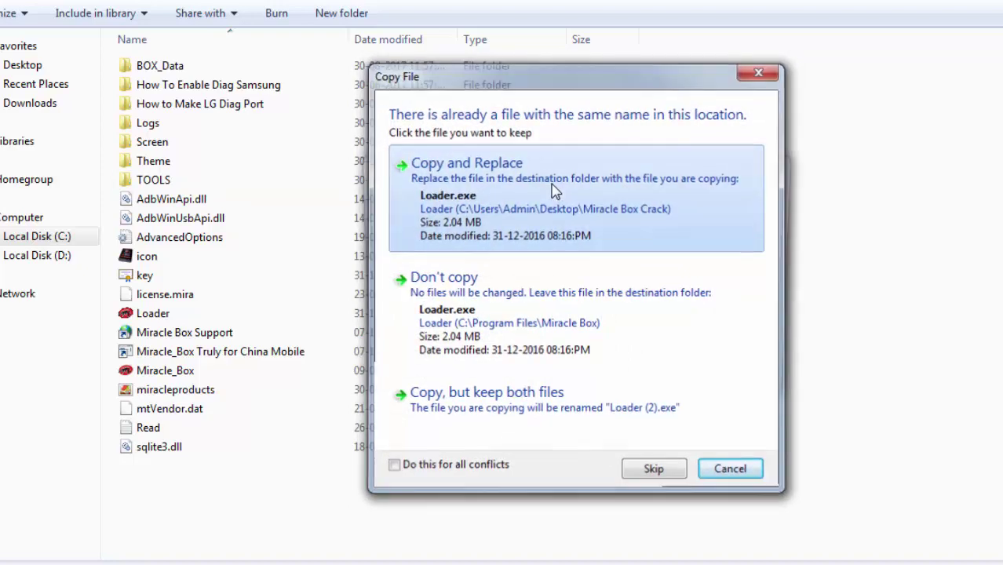
left_click(562, 347)
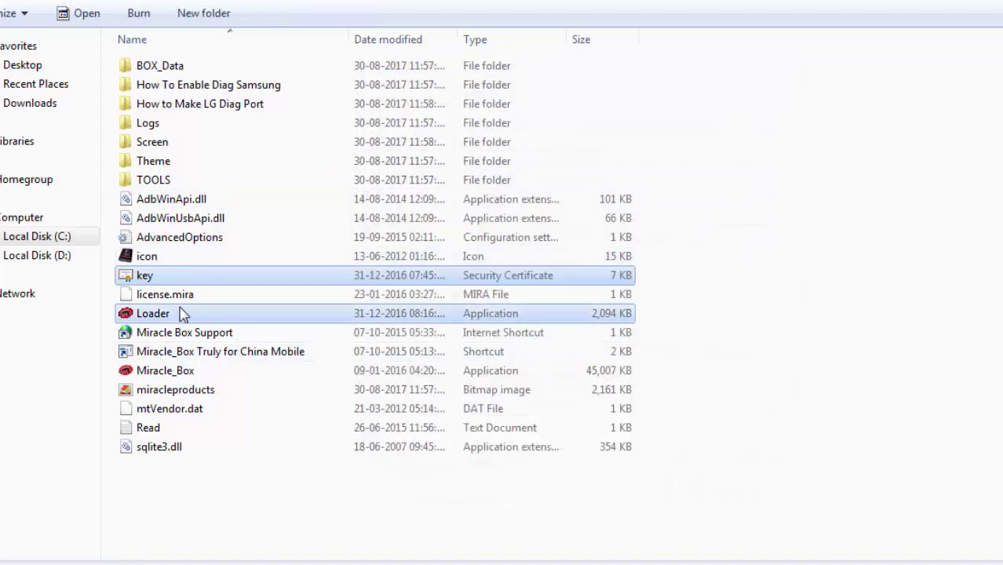
Create a desktop shortcut for the Loader application in the Miracle Box program folder.
left_click(331, 332)
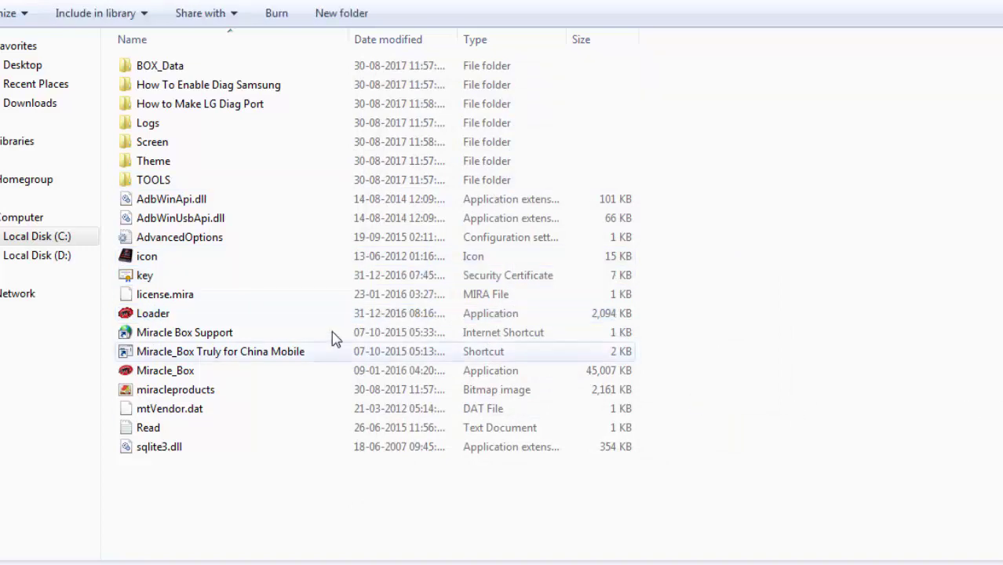
right_click(220, 317)
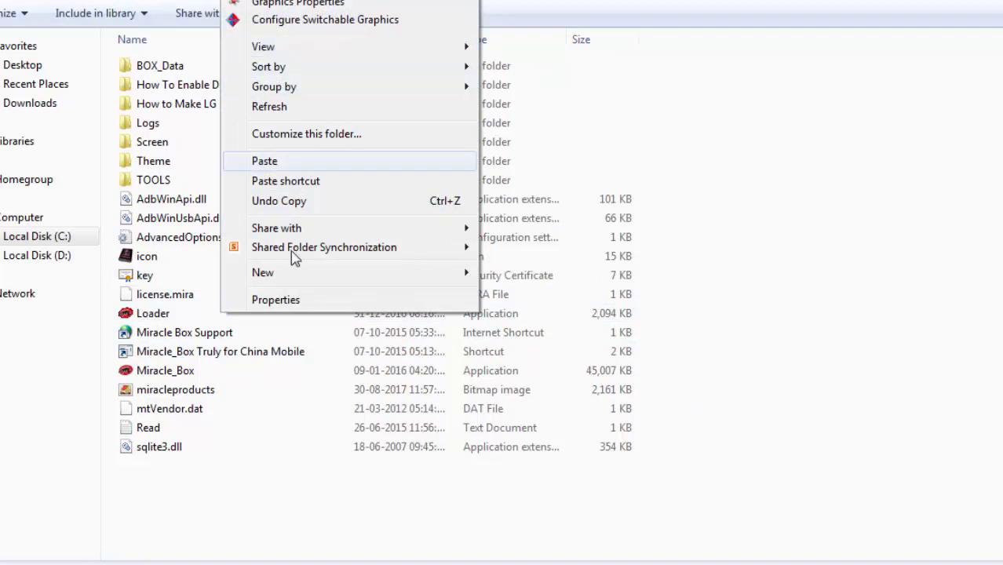
right_click(169, 317)
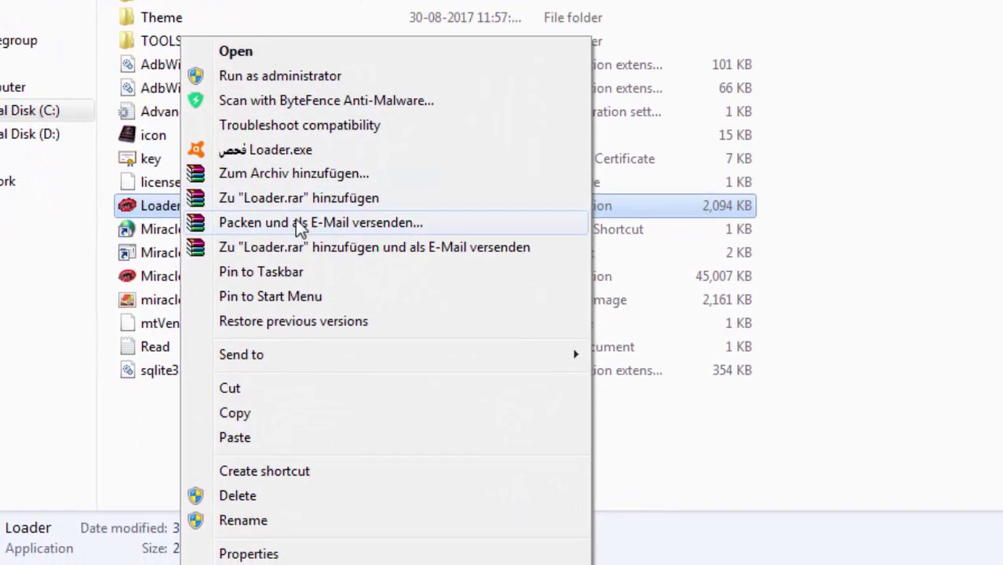
mouse_move(313, 402)
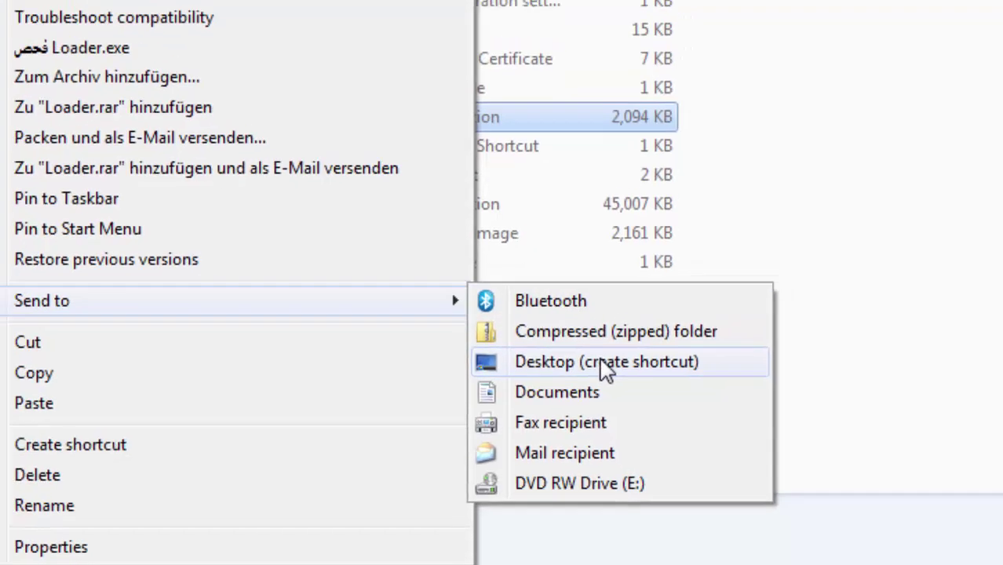
left_click(618, 345)
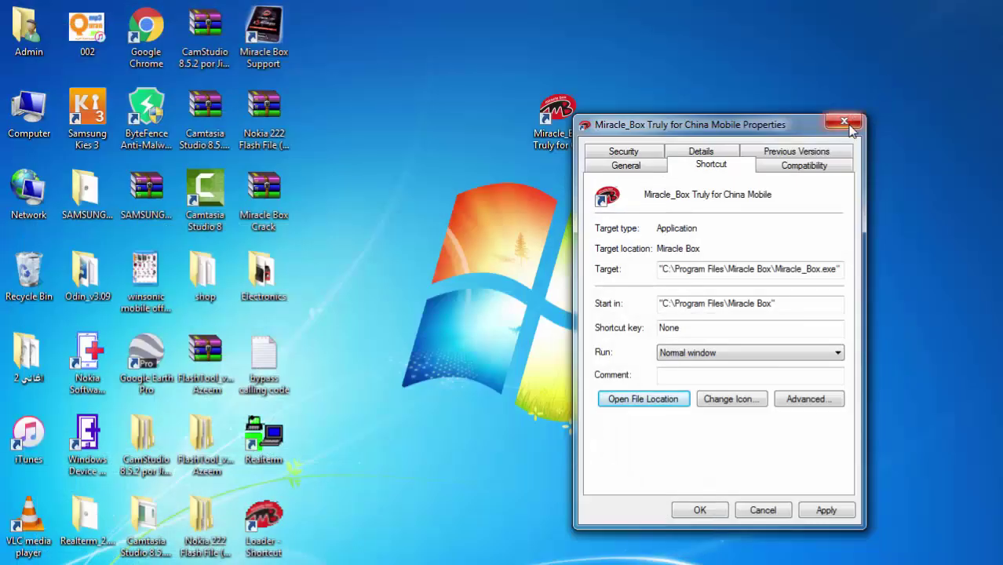
Close the Miracle_Box shortcut's properties and launch Miracle Box from the Loader shortcut on the desktop.
left_click(845, 124)
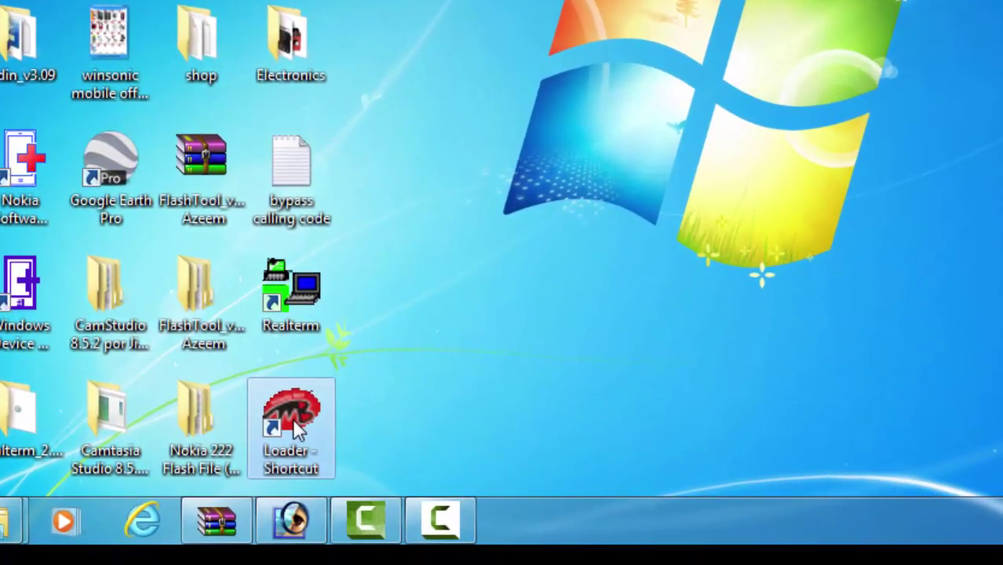
double_click(292, 418)
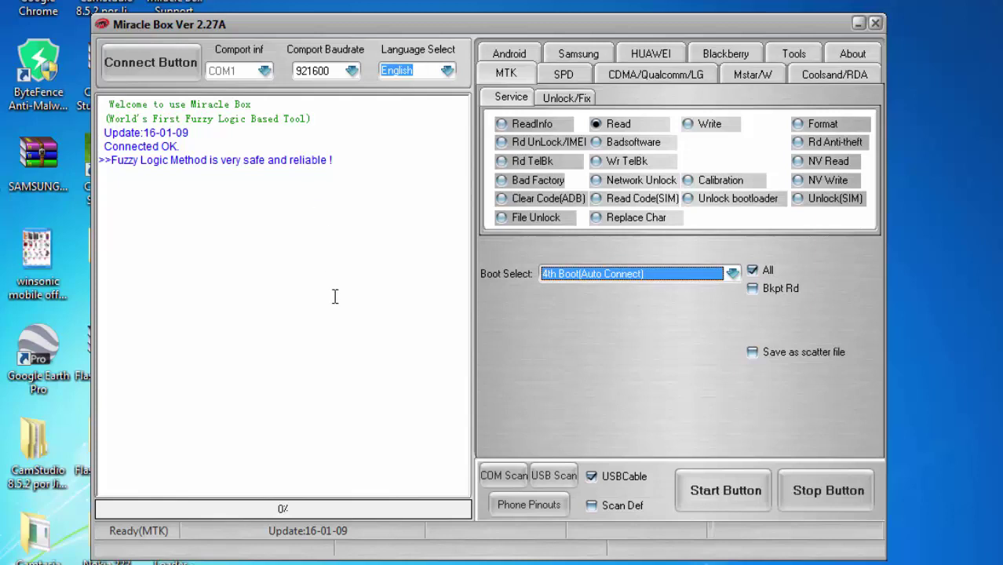
mouse_move(343, 564)
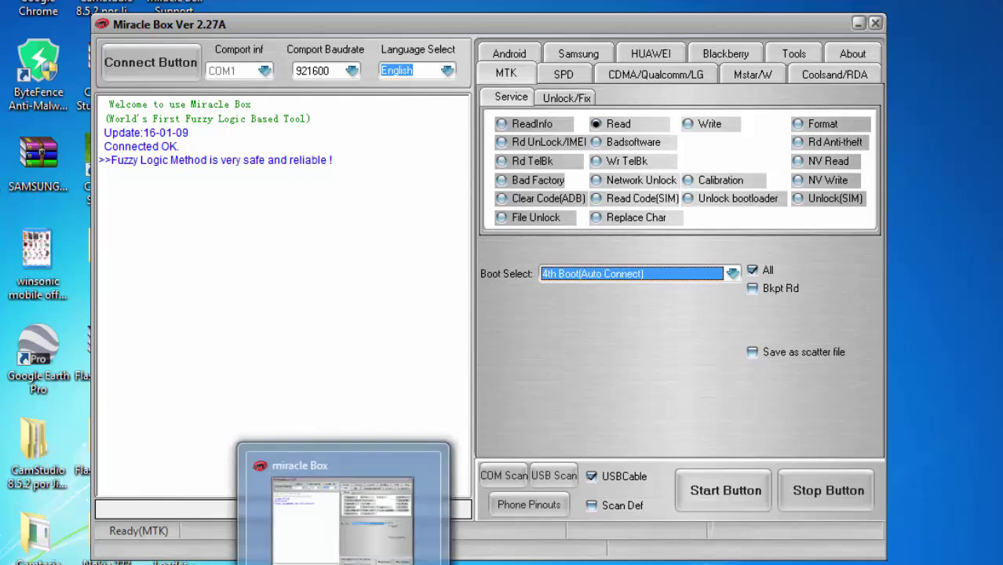